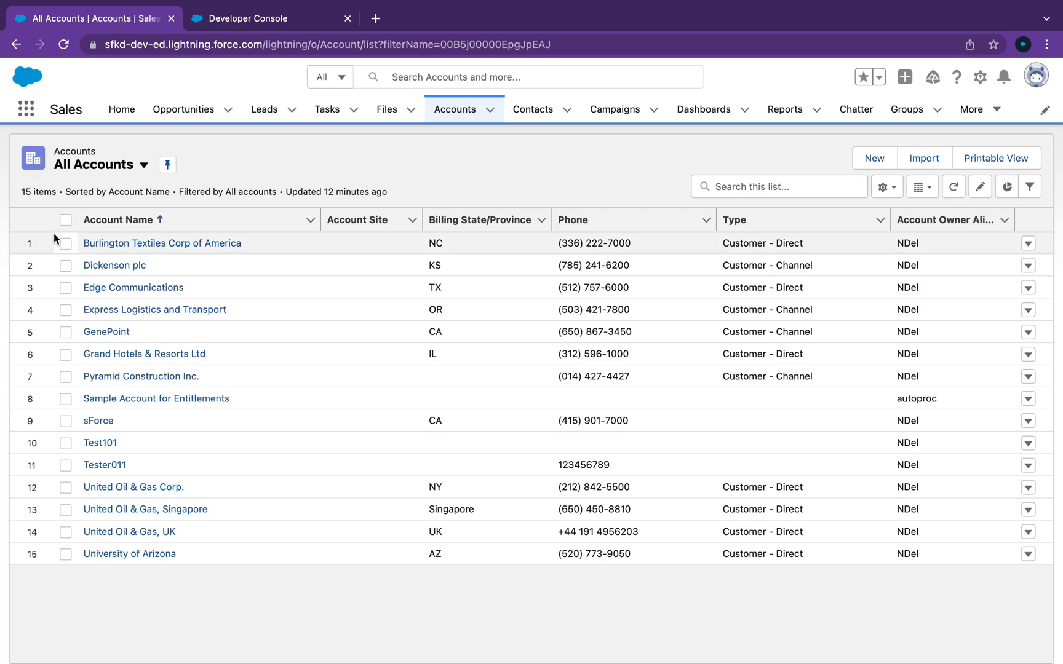
Select the existing Account query in the Query Editor to replace it with SELECT Id, Name, Phone FROM Account
left_click(260, 18)
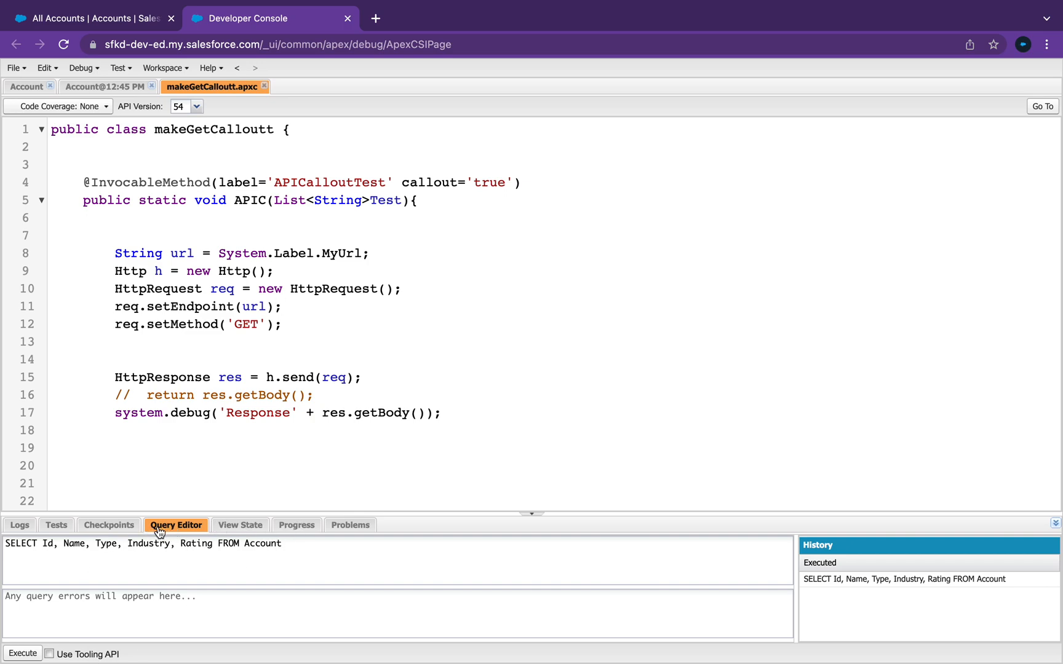
left_click_drag(291, 544, 3, 545)
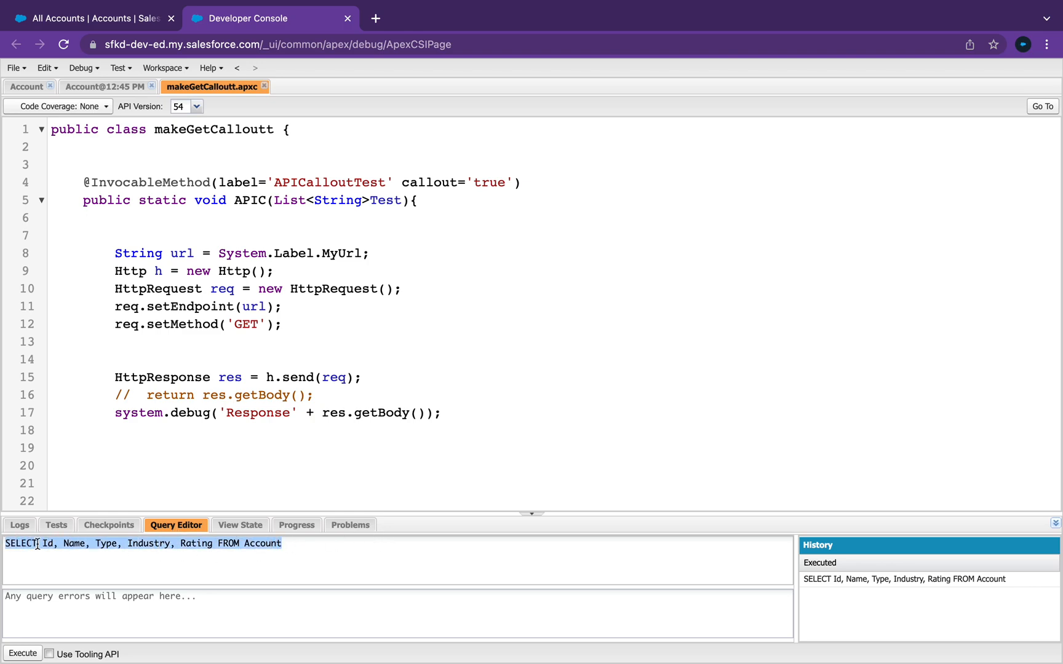
left_click(24, 542)
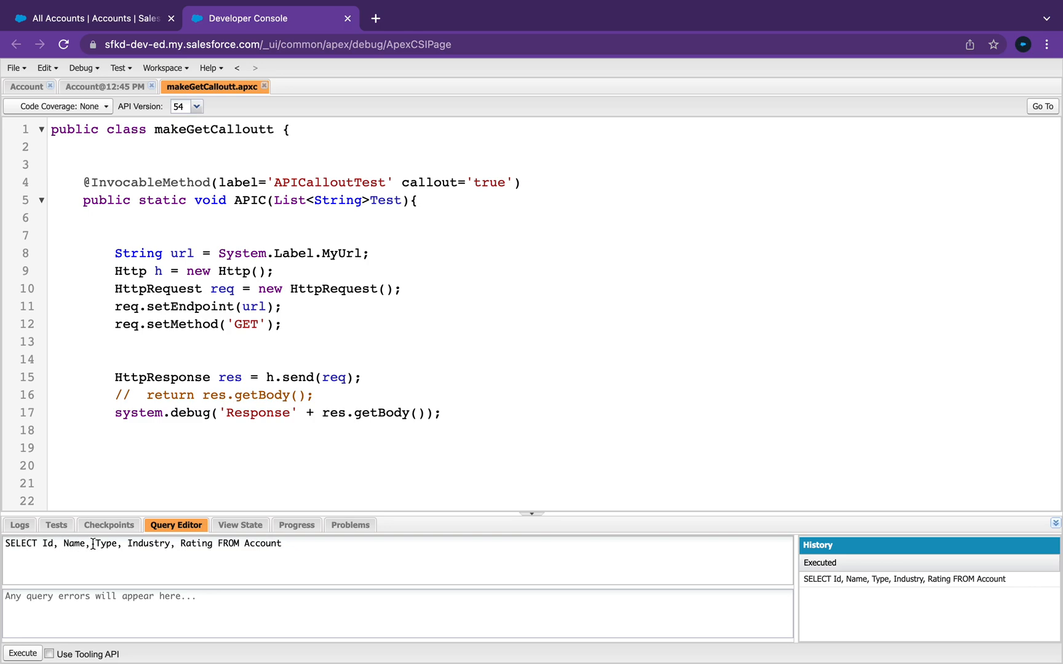
left_click(282, 543)
left_click_drag(289, 545, 4, 542)
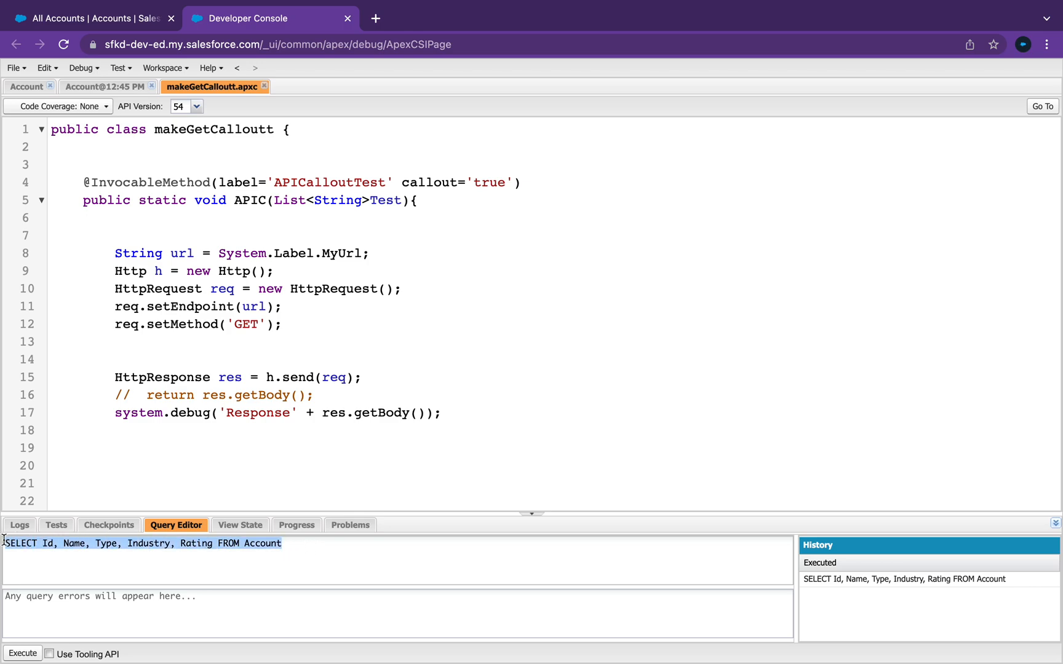
type("SELECT Id")
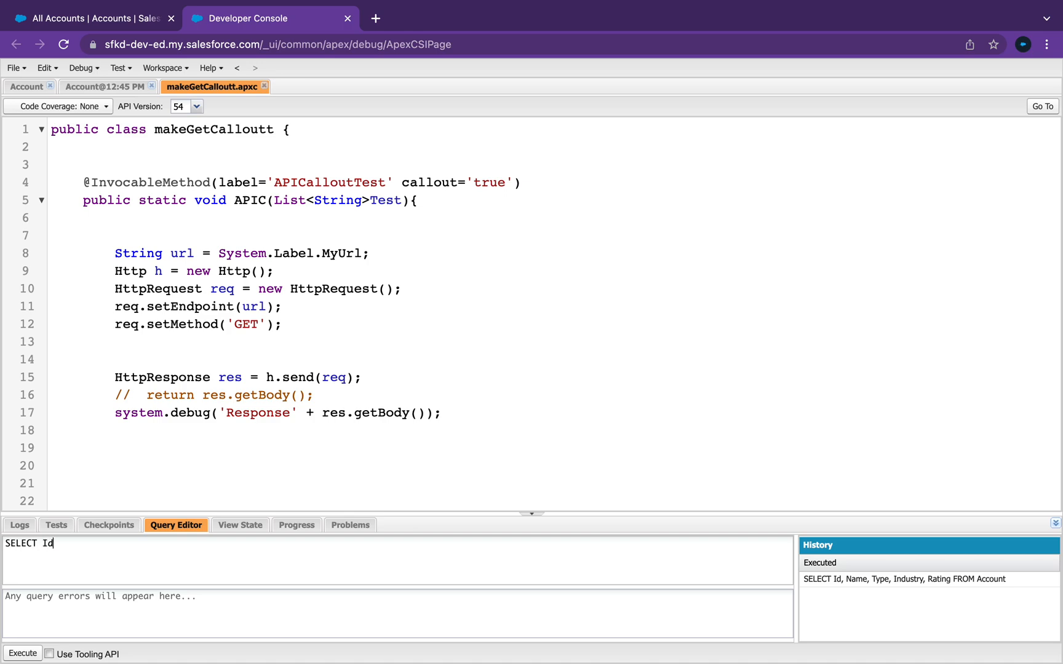
type(", Name, Phone F")
type("ROM Account")
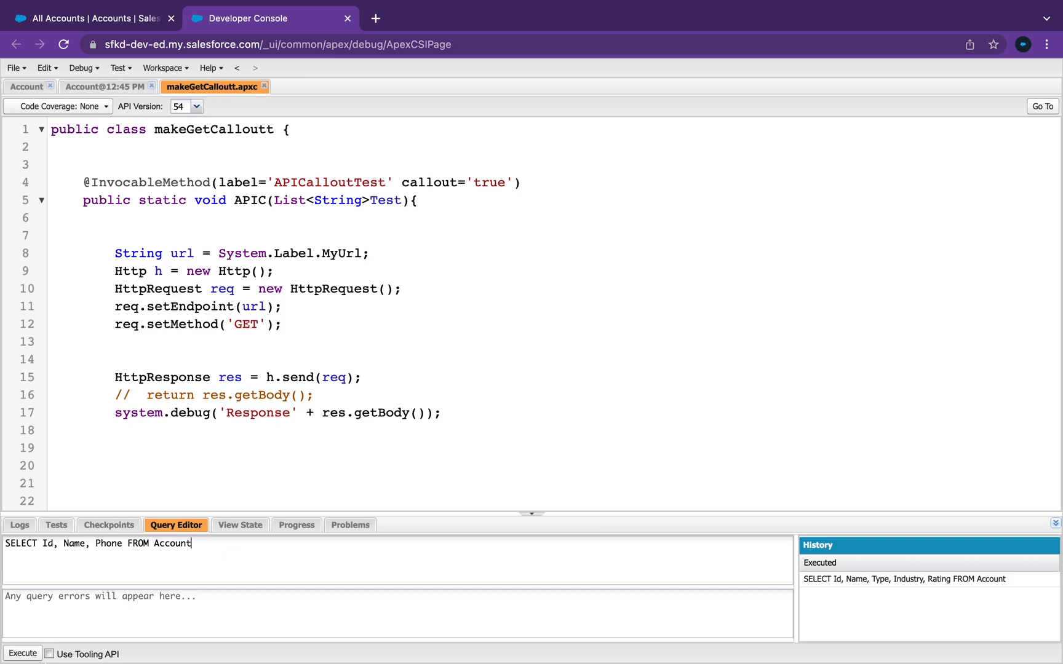
Execute the Id, Name, Phone query to list 15 account rows, then look for a way to open the Account object
left_click(23, 653)
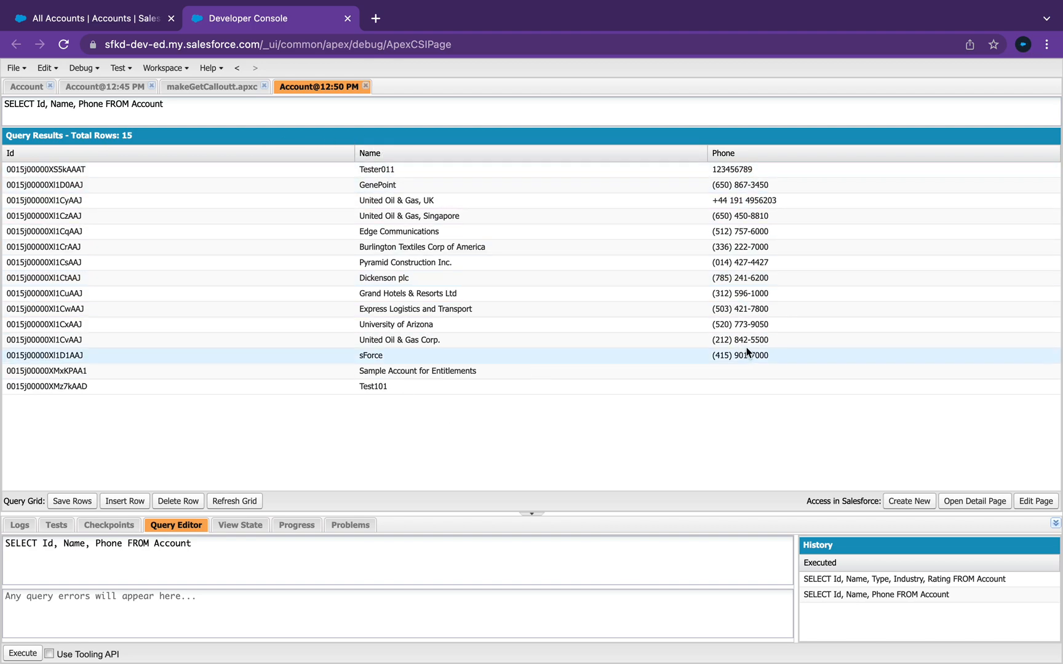
left_click_drag(193, 544, 42, 544)
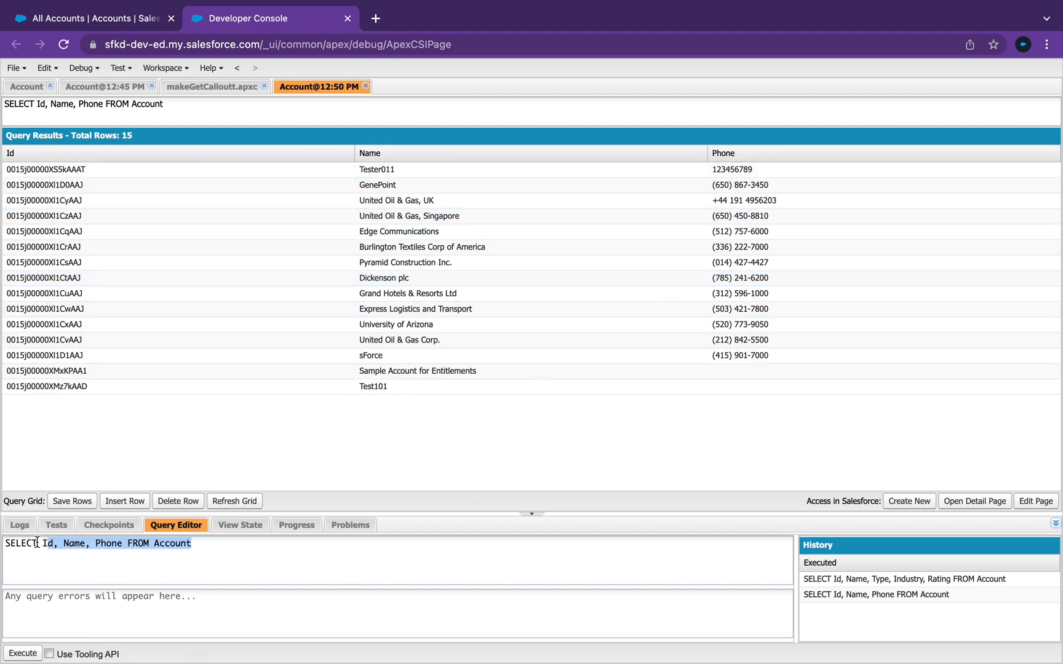
left_click(246, 548)
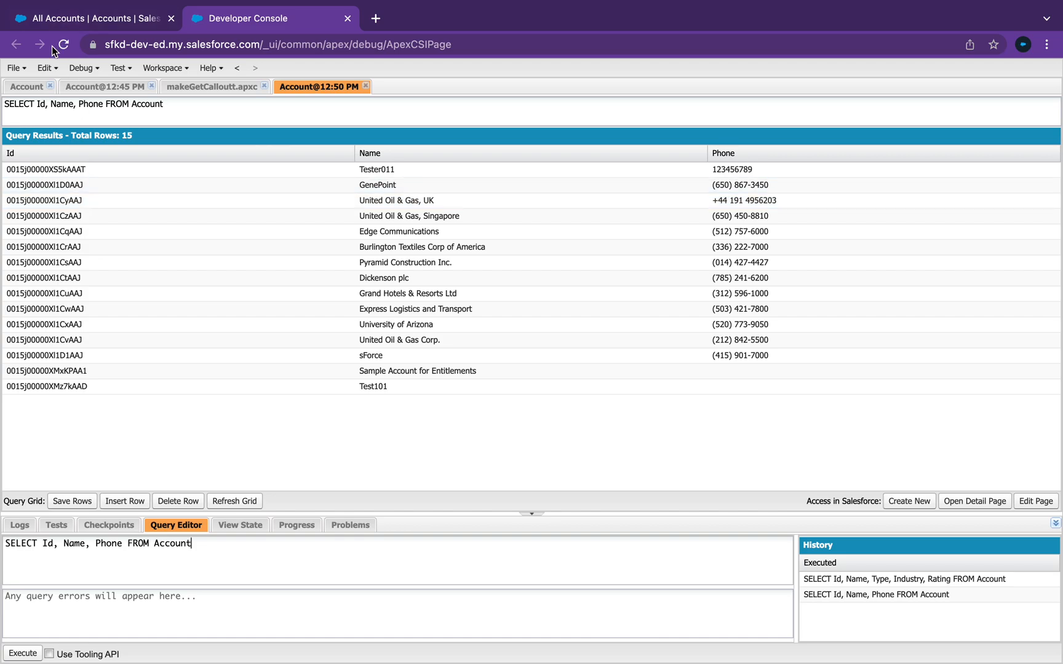
left_click(80, 68)
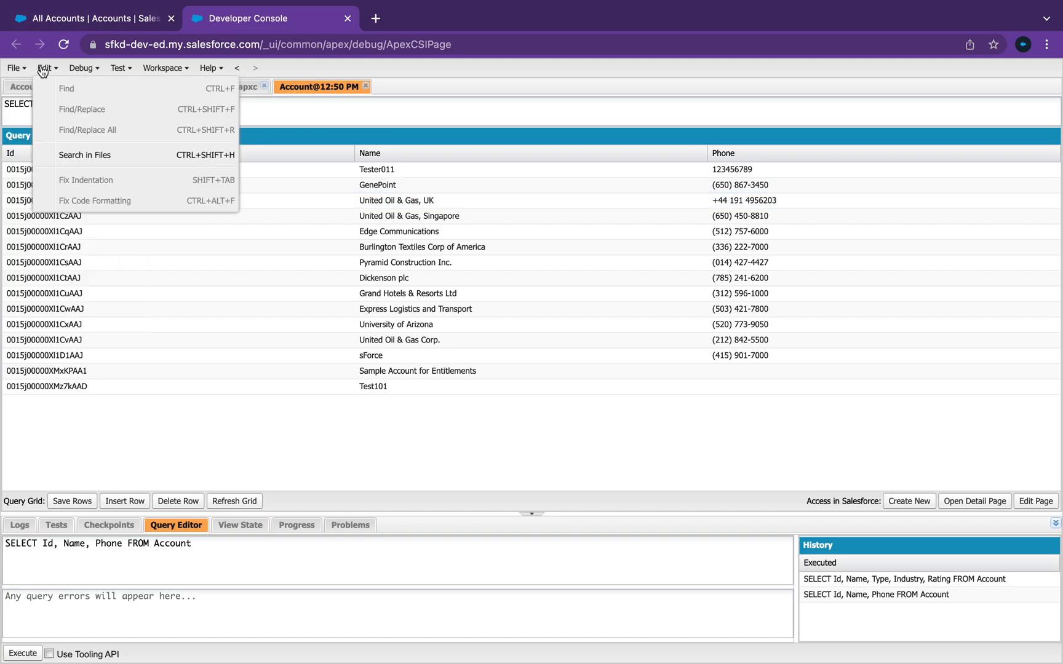
mouse_move(16, 68)
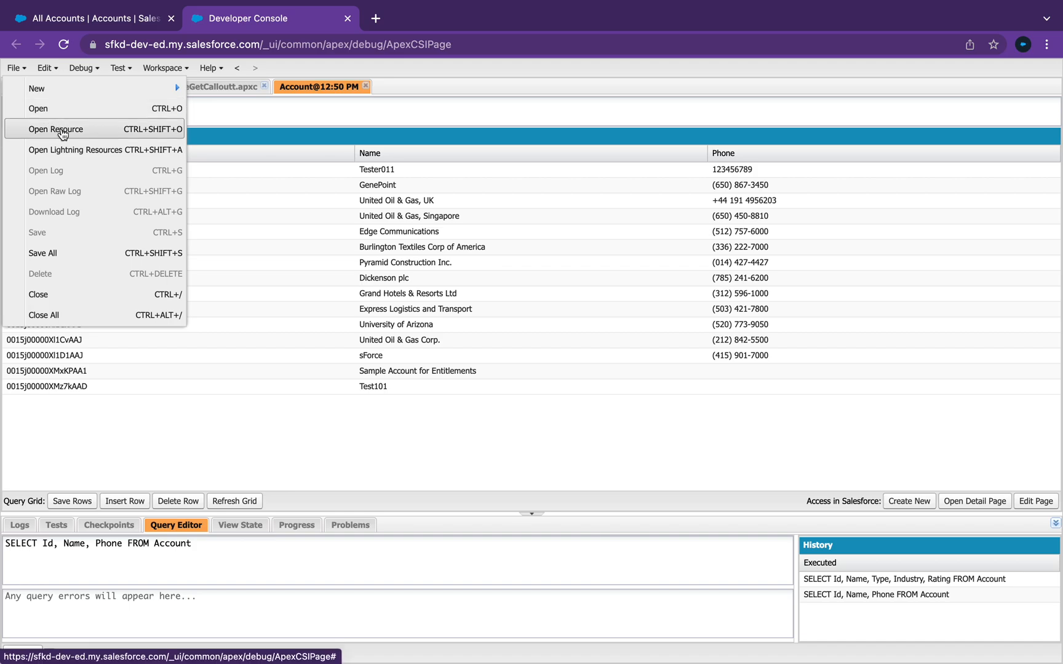
Open the Account object's field list and pick the Fruits__c field
left_click(59, 131)
mouse_move(531, 207)
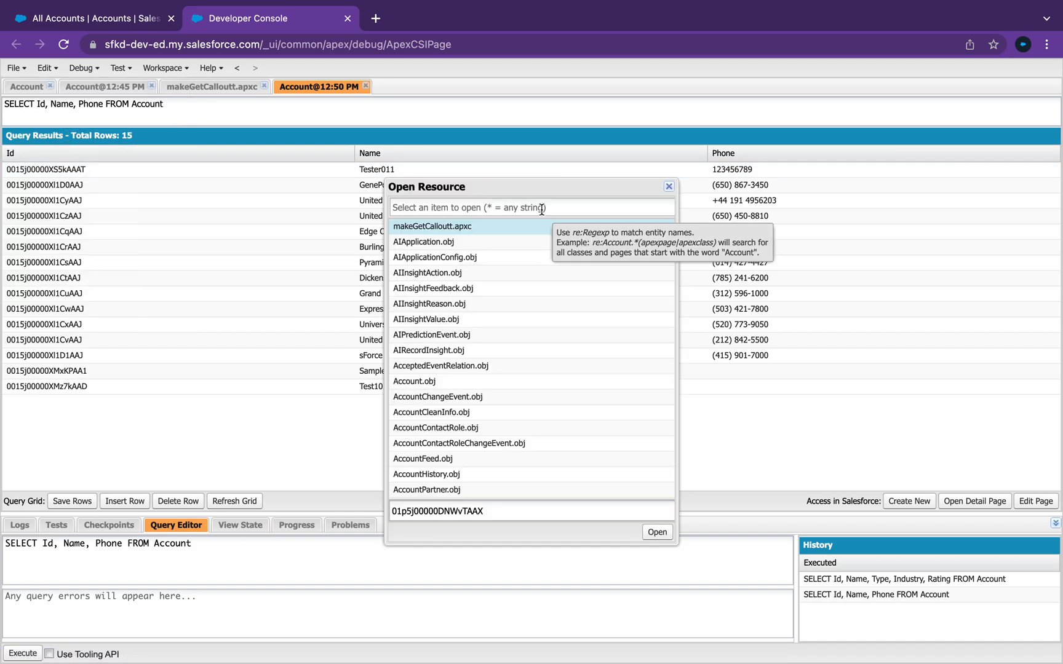
type("account")
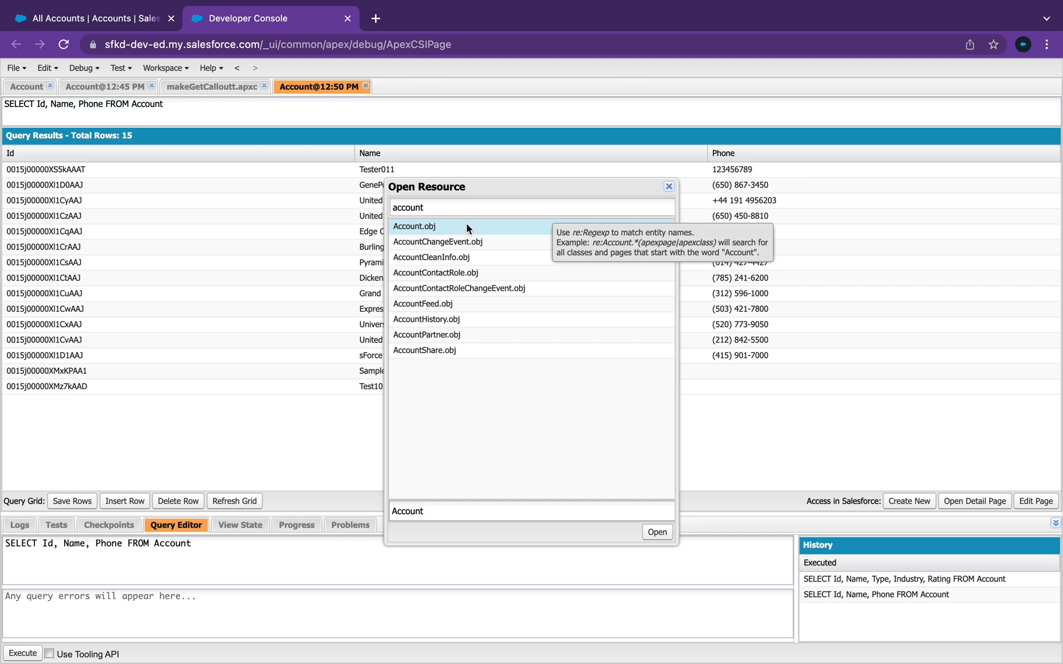
double_click(419, 227)
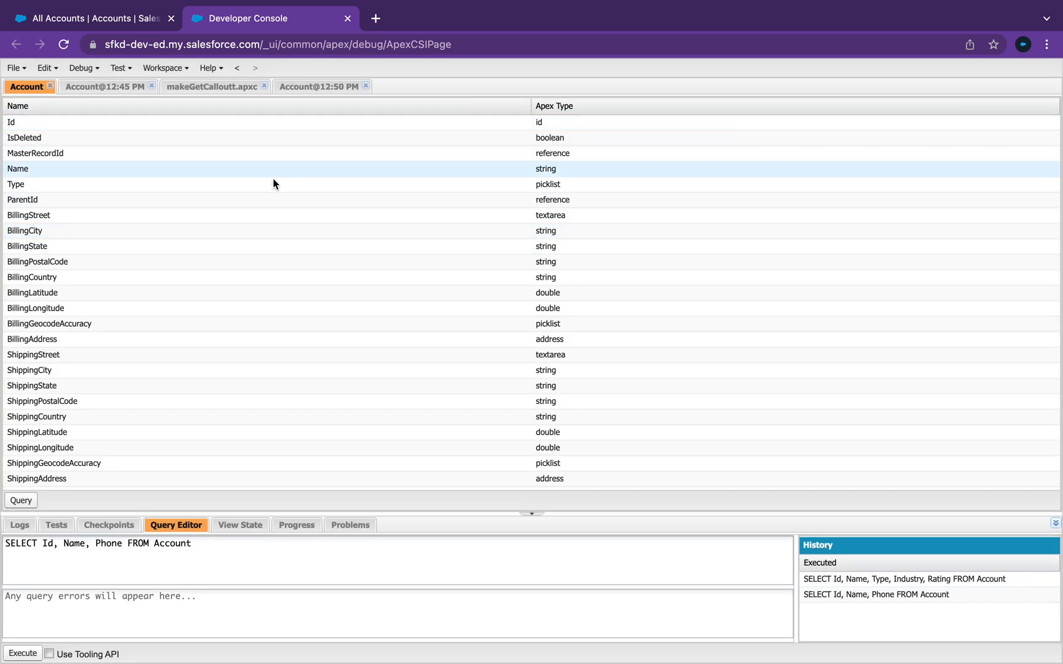
scroll(287, 183, "down", 10)
scroll(300, 233, "down", 3)
scroll(304, 241, "up", 3)
scroll(304, 242, "up", 10)
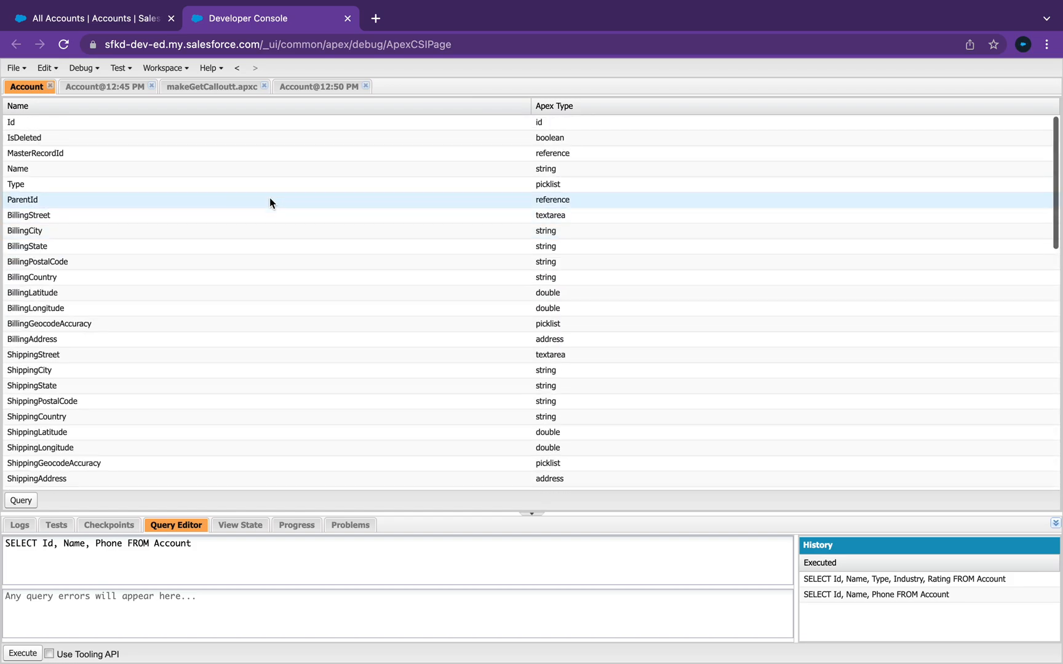
scroll(274, 225, "down", 10)
scroll(277, 225, "down", 8)
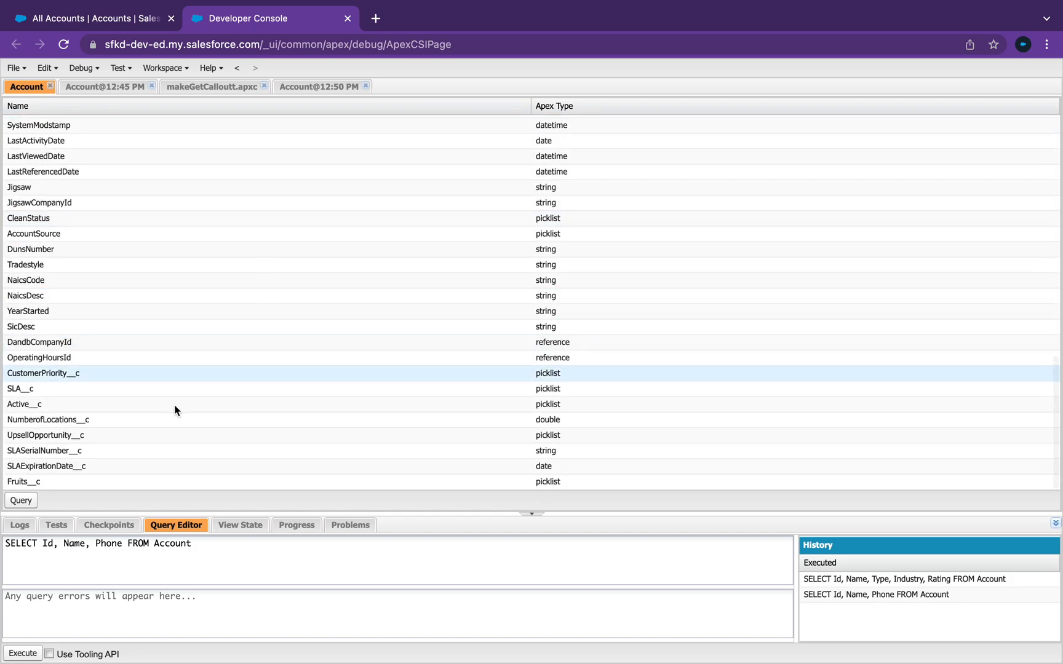
left_click(117, 481)
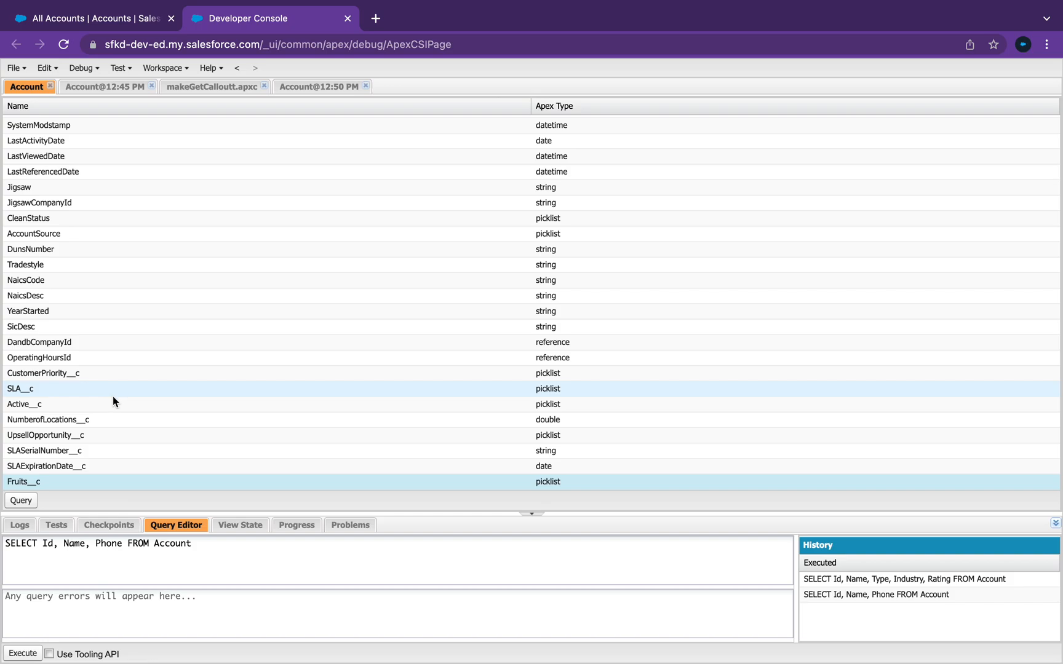
scroll(145, 333, "up", 3)
scroll(145, 291, "up", 8)
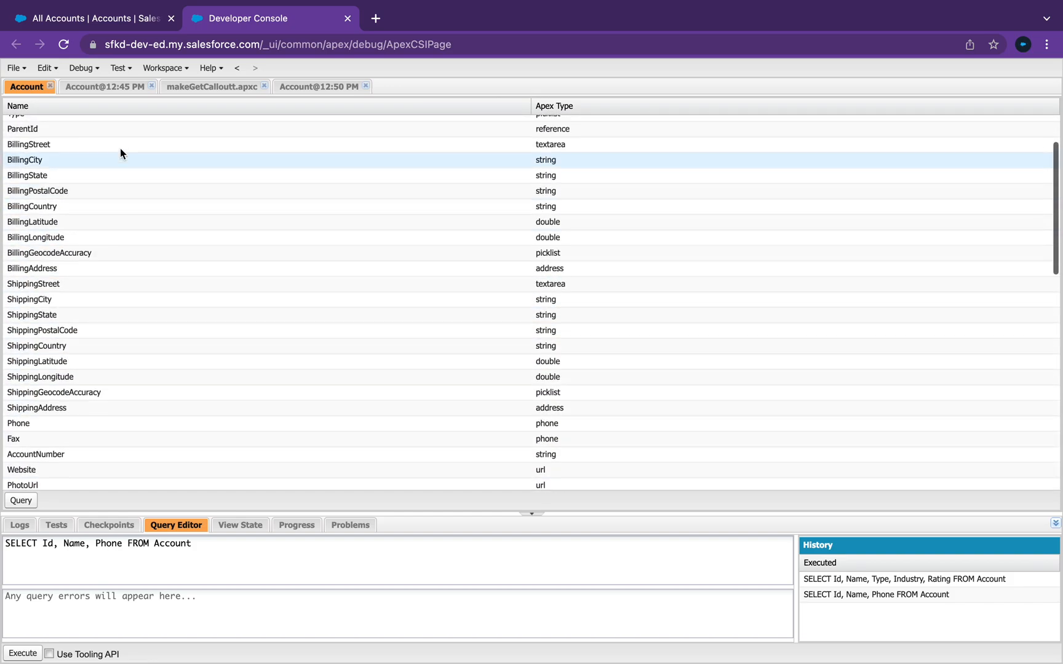
scroll(119, 148, "up", 3)
Choose Id, Name, Type, BillingState, BillingPostalCode, BillingLatitude, BillingGeocodeAccuracy, ShippingStreet, Description, Rating and Site
left_click(108, 123)
left_click(104, 169, "ctrl")
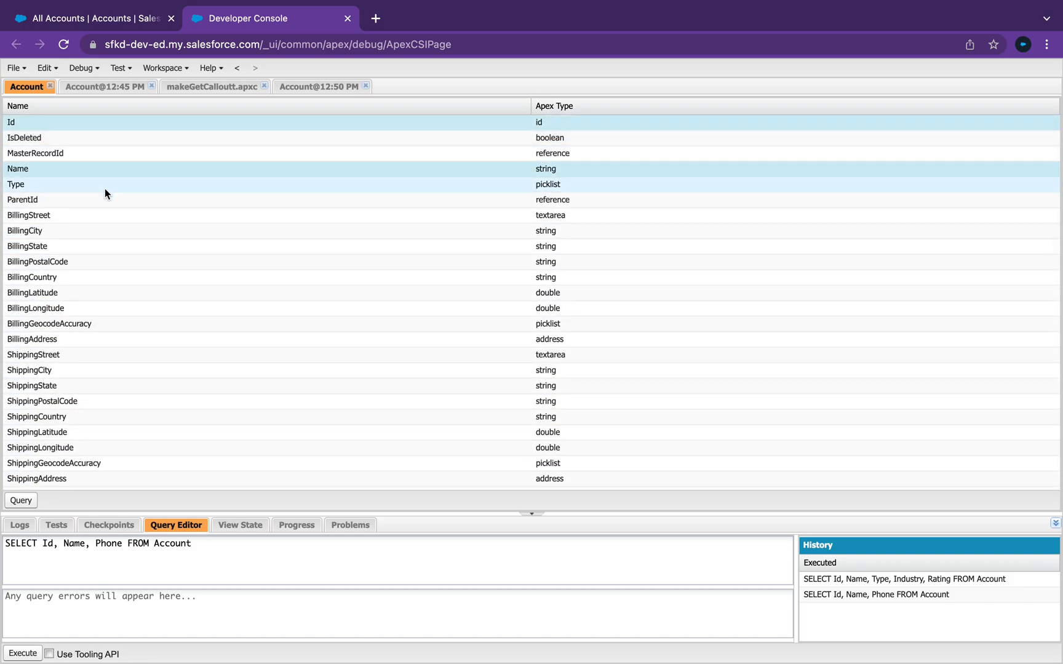
left_click(128, 249, "ctrl")
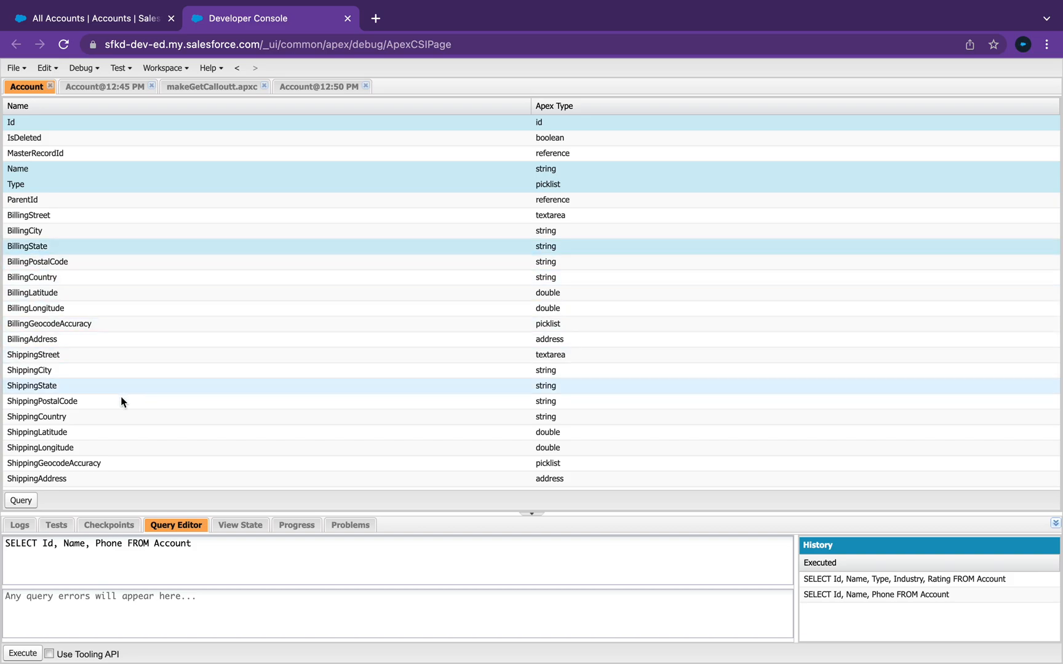
left_click(142, 263, "ctrl")
left_click(141, 294, "ctrl")
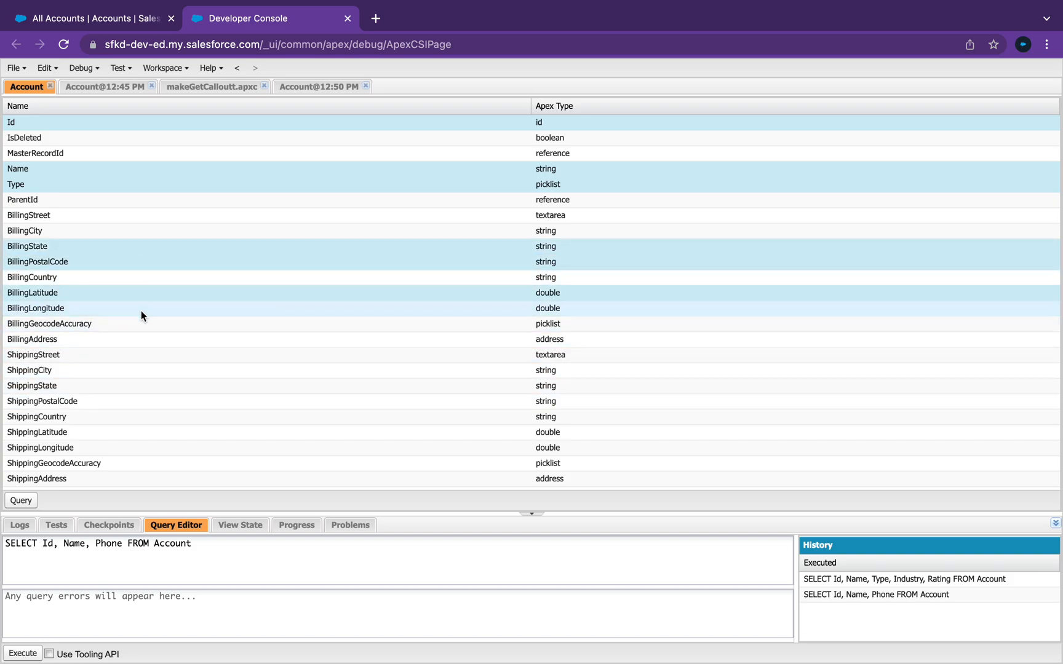
left_click(142, 324, "ctrl")
left_click(142, 355, "ctrl")
scroll(149, 413, "down", 3)
scroll(149, 413, "down", 5)
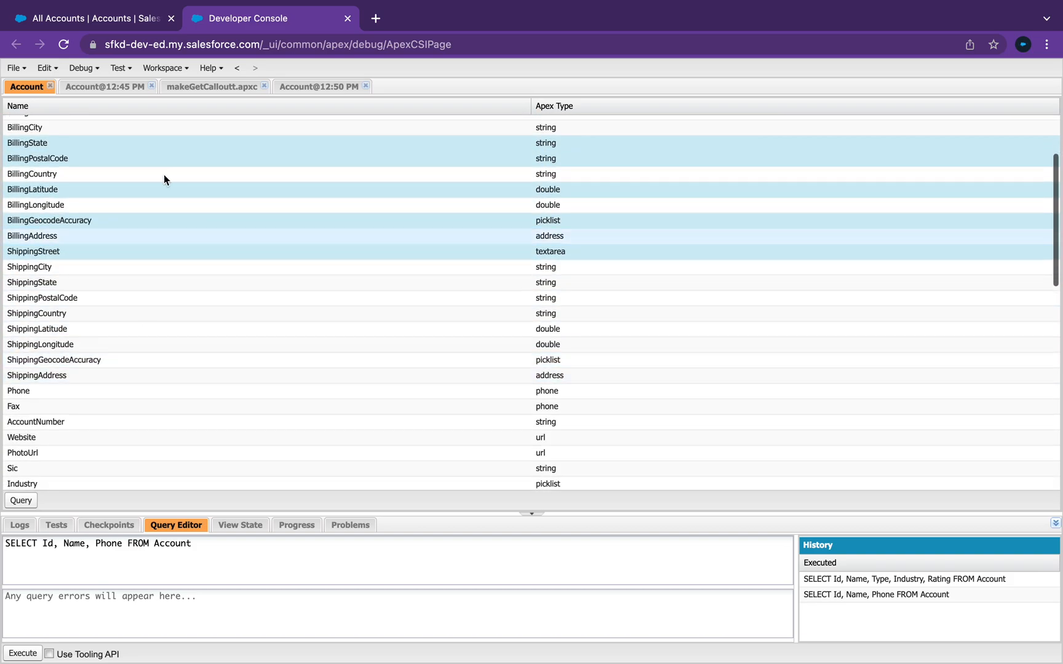
scroll(207, 289, "down", 5)
scroll(208, 286, "down", 3)
left_click(168, 207, "ctrl")
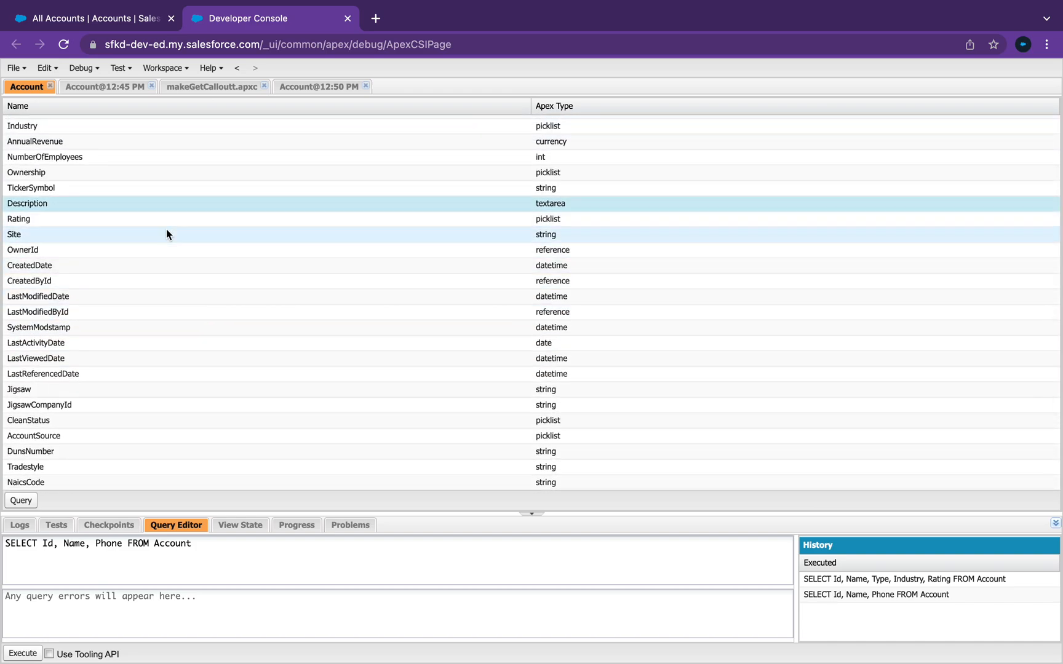
left_click(173, 234, "ctrl")
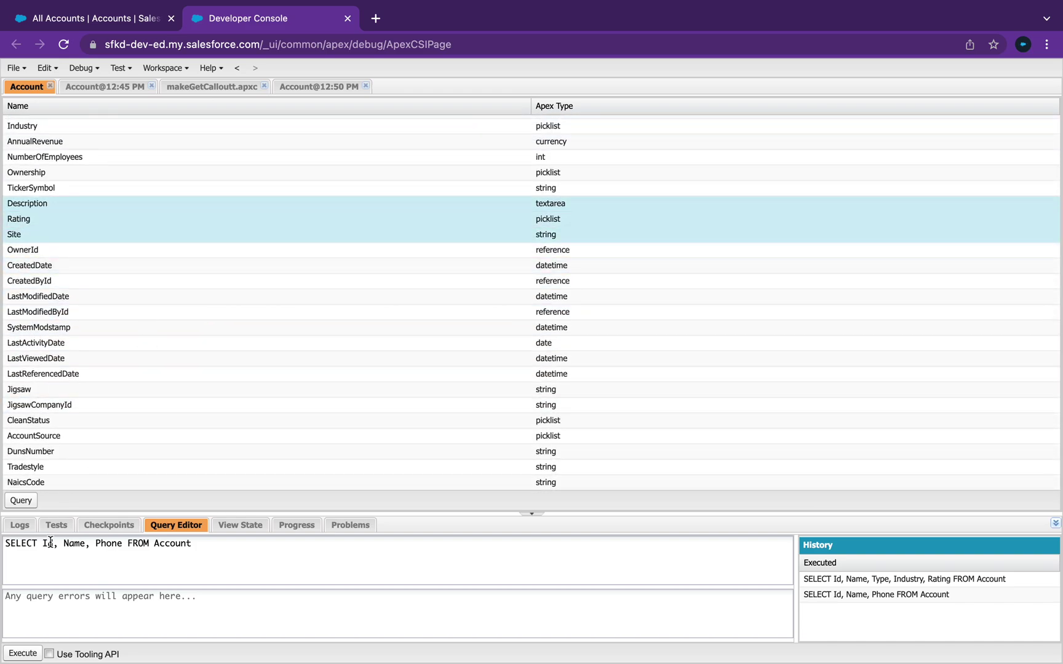
Build the SELECT query from the chosen Account fields and execute it, returning 15 rows
left_click(21, 500)
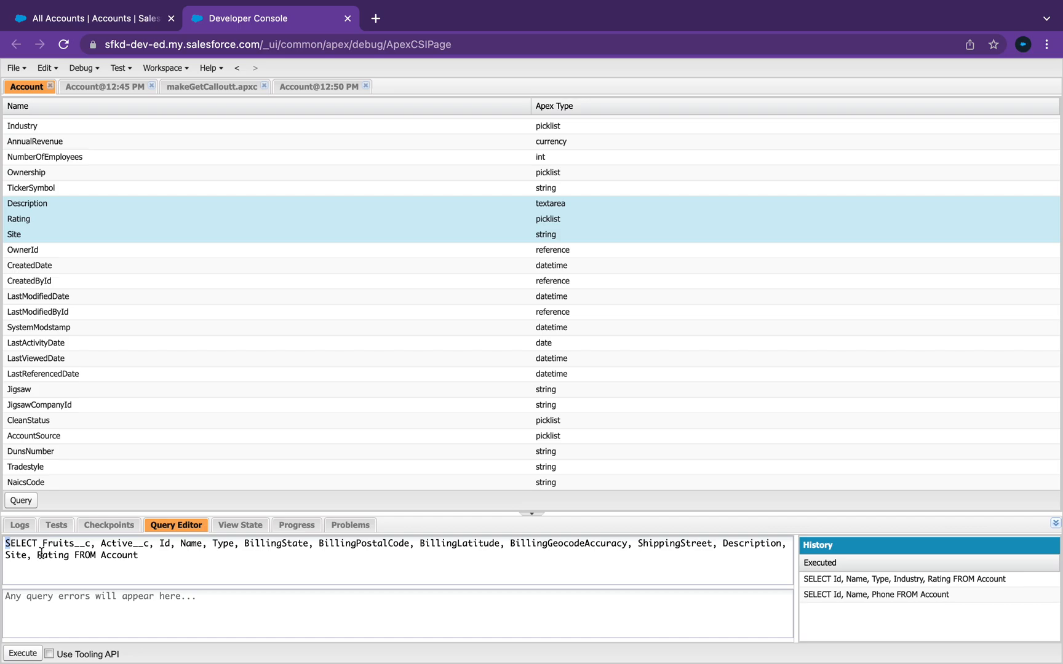
left_click_drag(6, 544, 196, 558)
left_click(197, 558)
left_click(24, 655)
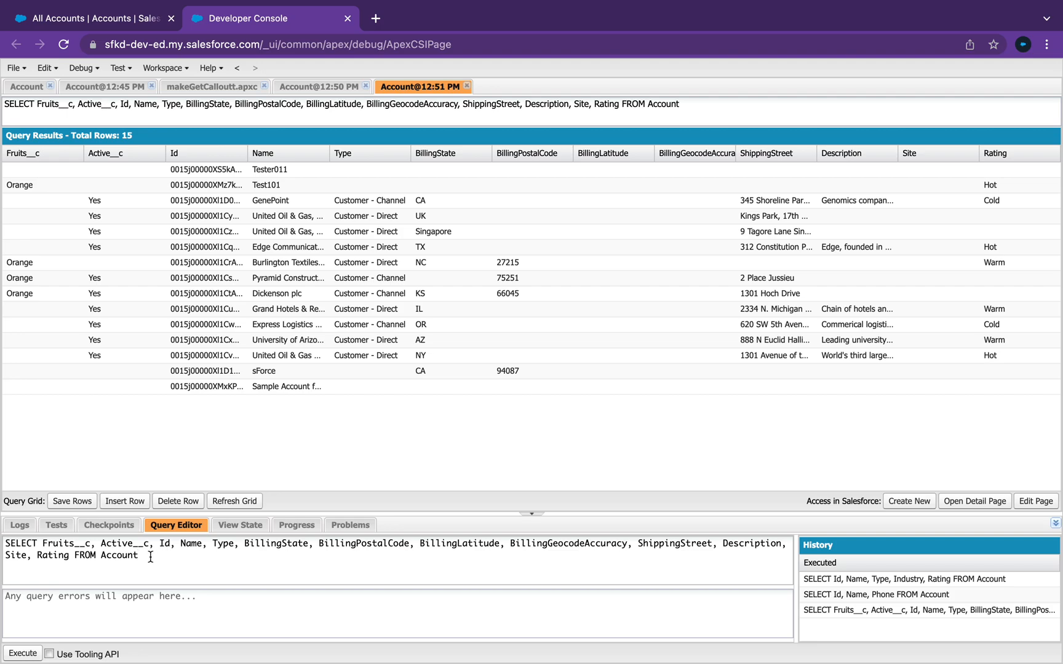
type("wh")
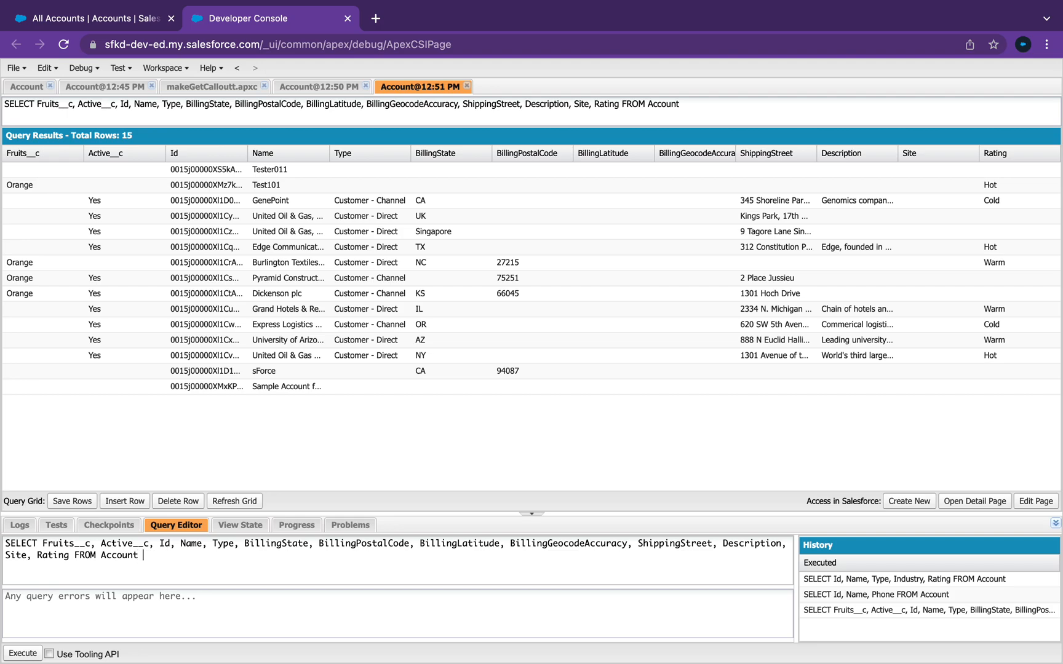
type("ere")
Filter the query with where Active__c = Yes and execute it, hitting a parse error
double_click(114, 545)
key("ctrl+c")
left_click(174, 554)
key("ctrl+v")
type("=")
left_click(23, 654)
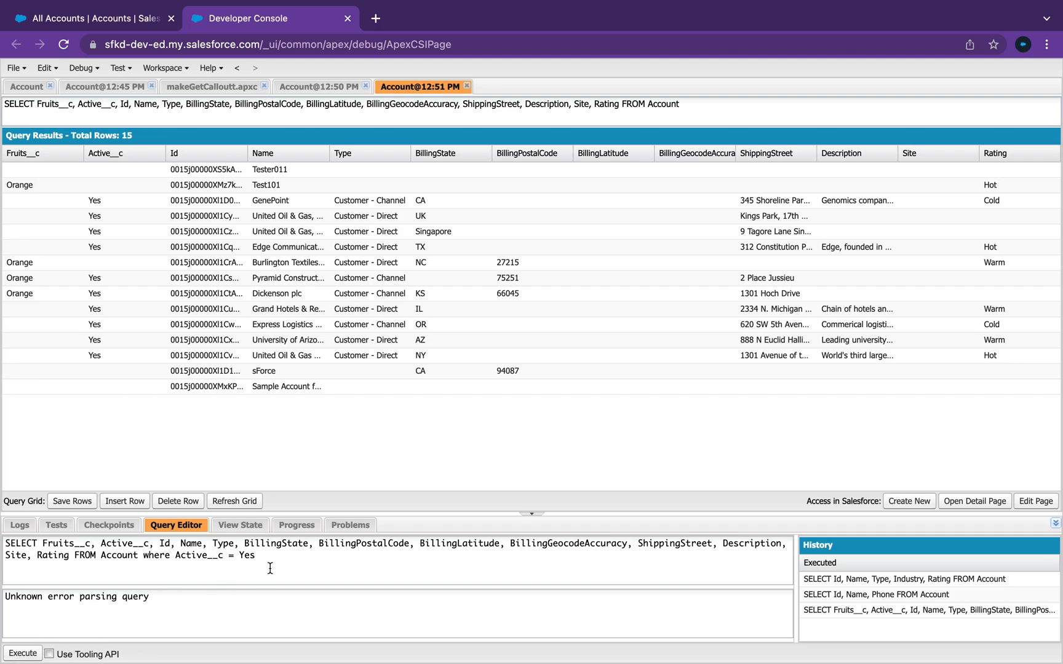
type("'")
Quote the value as Active__c = 'Yes' and rerun the query for the active accounts
left_click(241, 555)
type("'")
left_click(22, 653)
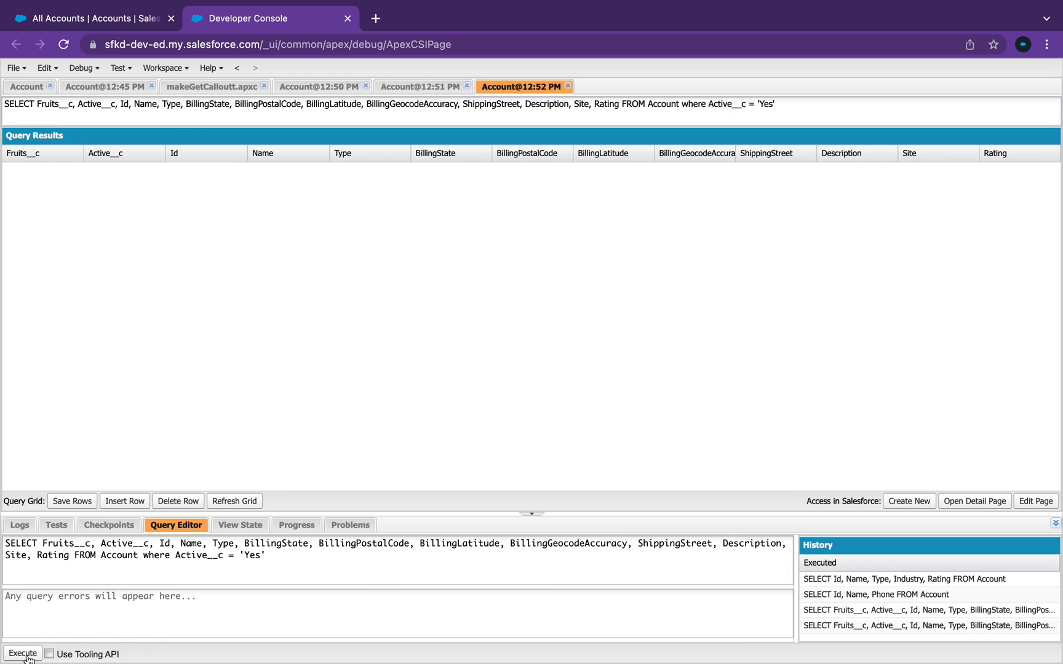